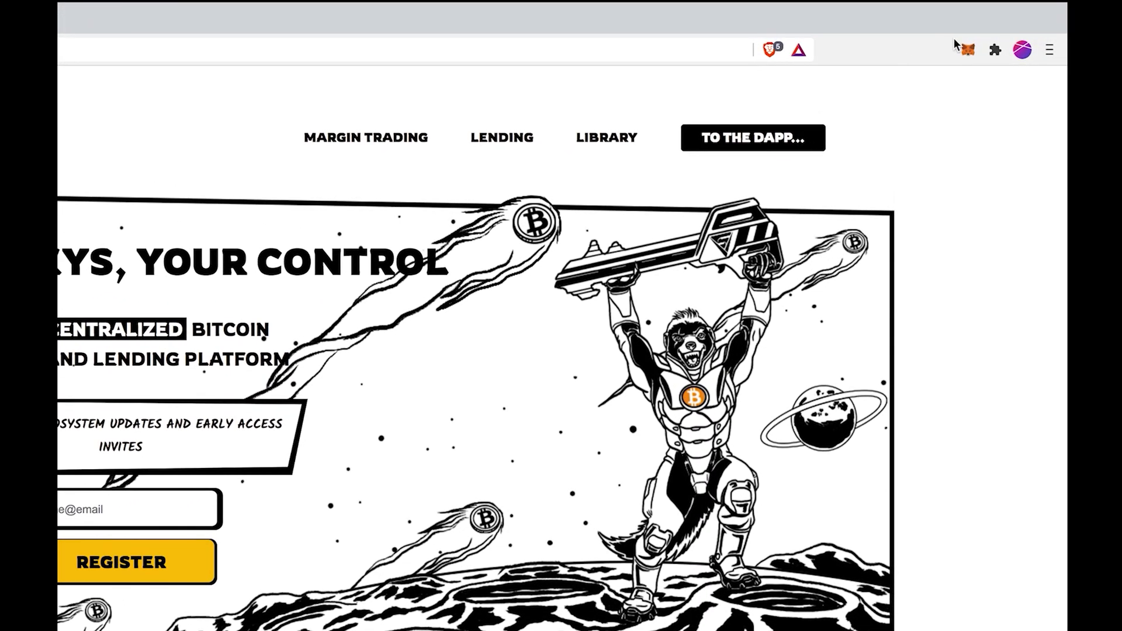
Step: Confirm MetaMask shows 0 RBTC on RSK Mainnet, then launch the Sovryn trading app
left_click(965, 50)
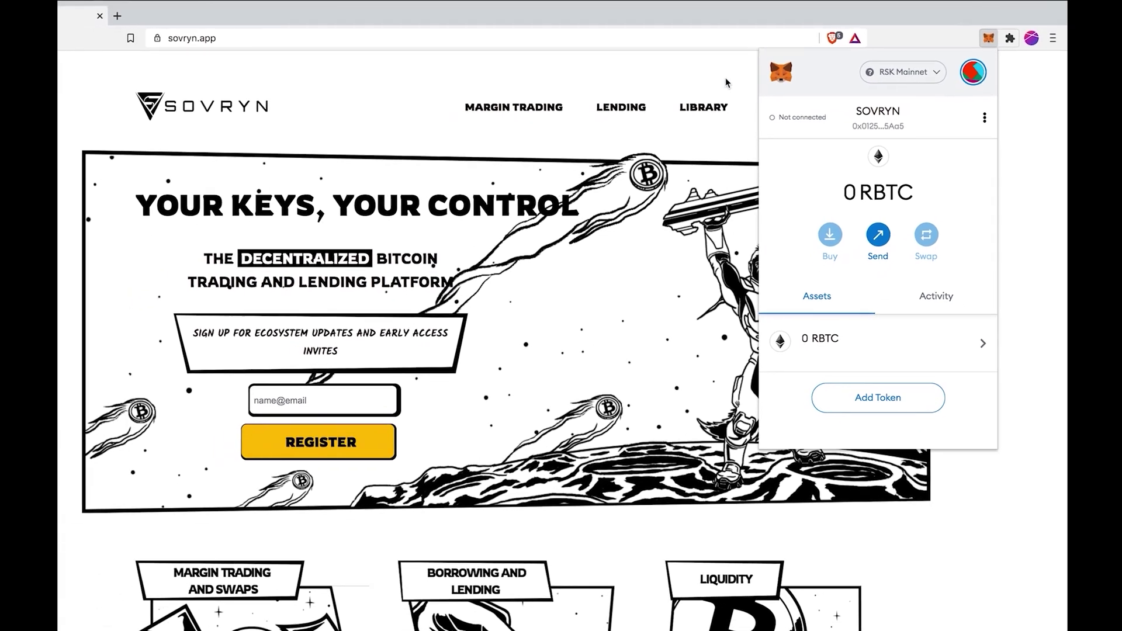
left_click(729, 81)
left_click(815, 94)
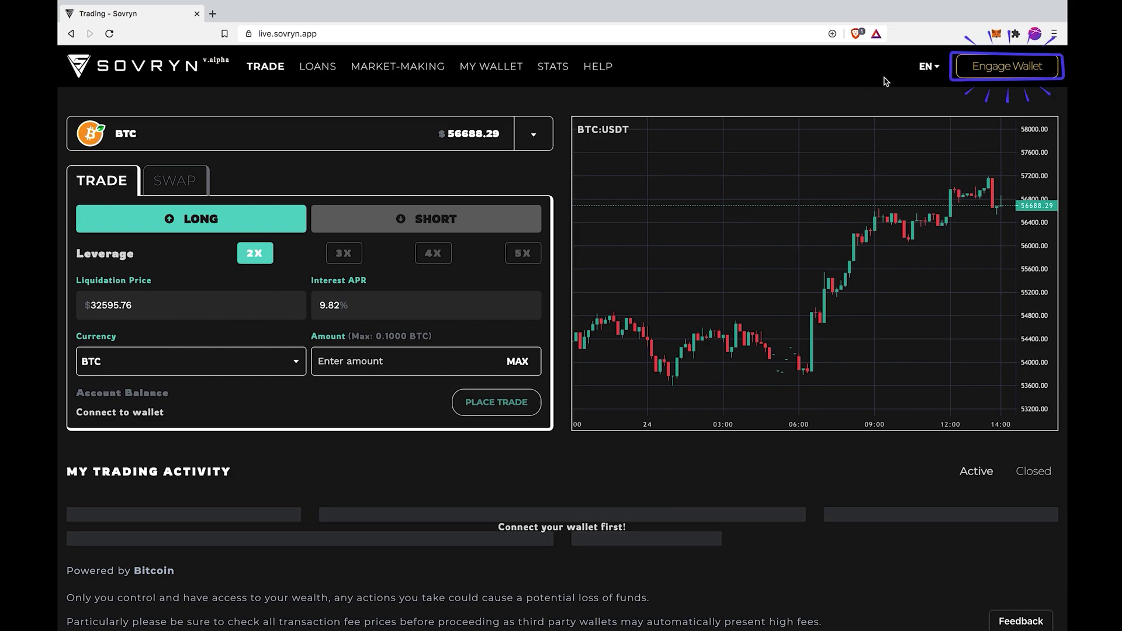
Step: Connect MetaMask to Sovryn as a browser wallet and view the zero balances in My Wallet
left_click(984, 81)
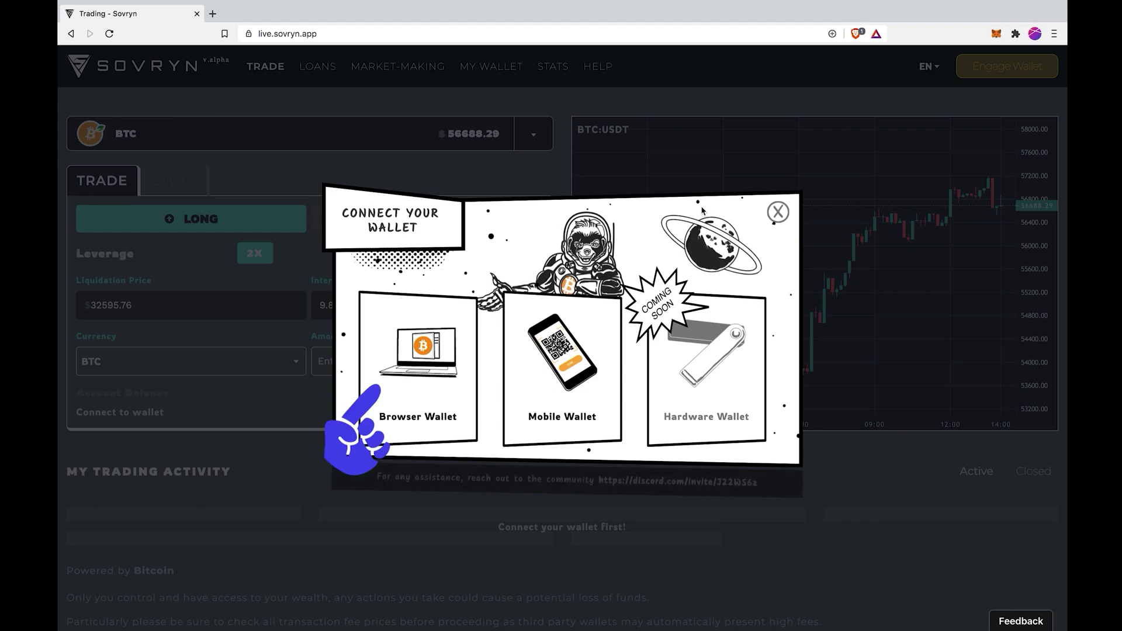
left_click(449, 336)
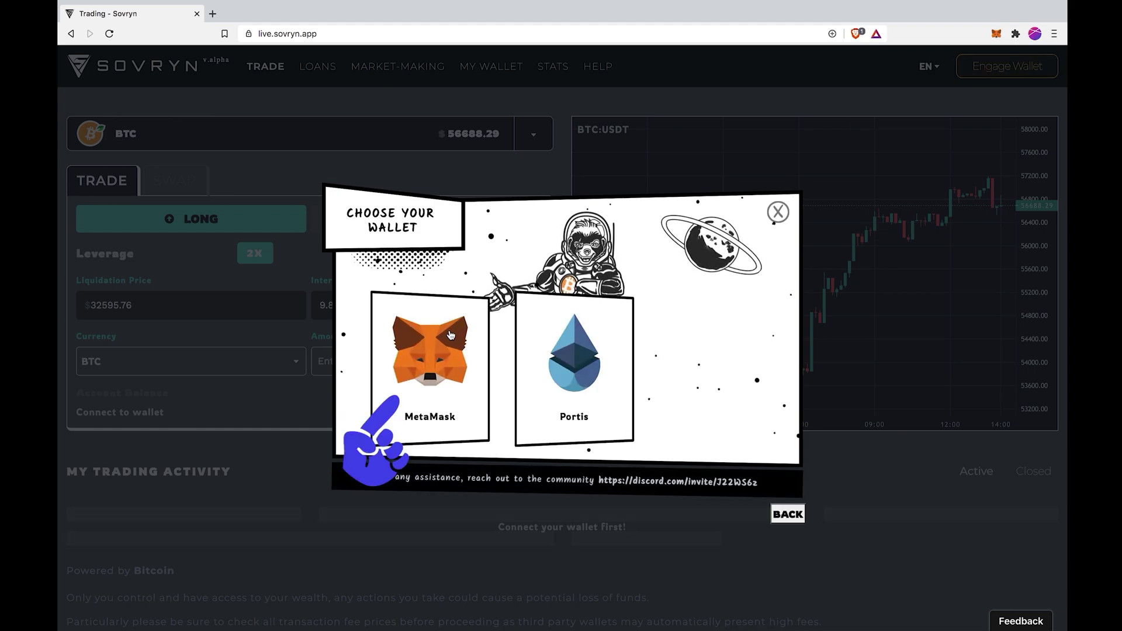
left_click(450, 335)
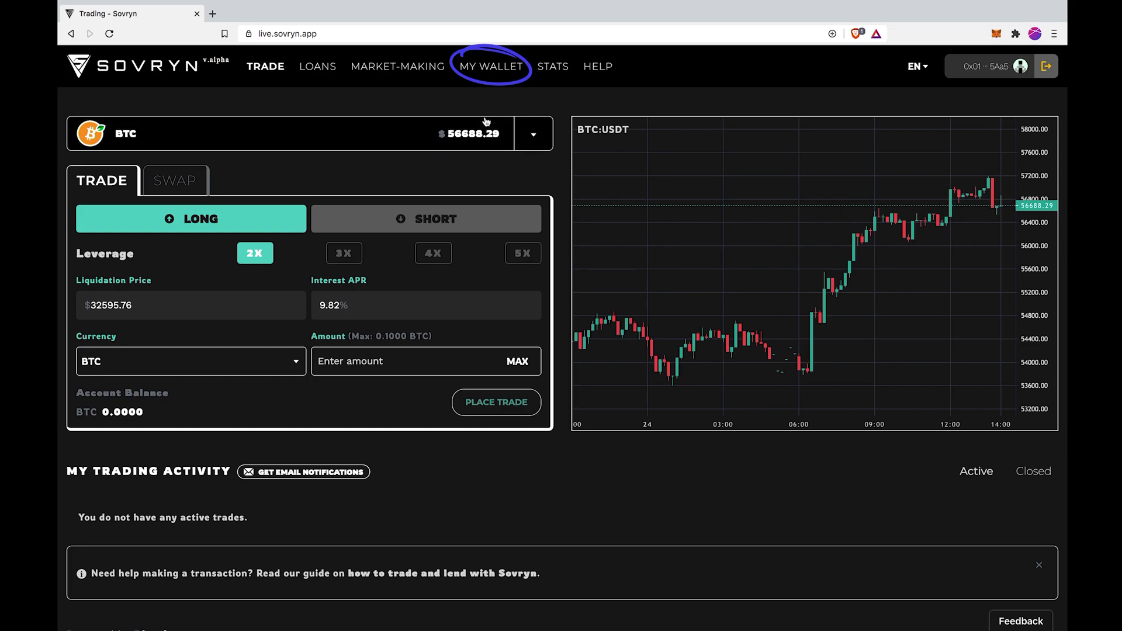
left_click(505, 69)
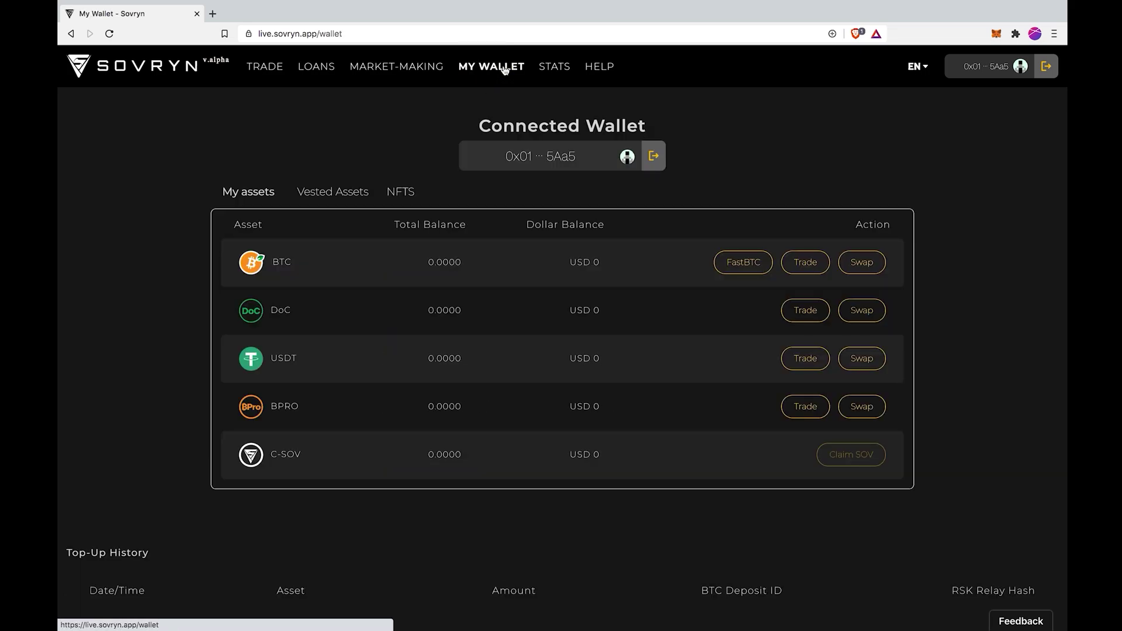
Step: Generate a FastBTC deposit address for the BTC row and copy it
left_click(726, 263)
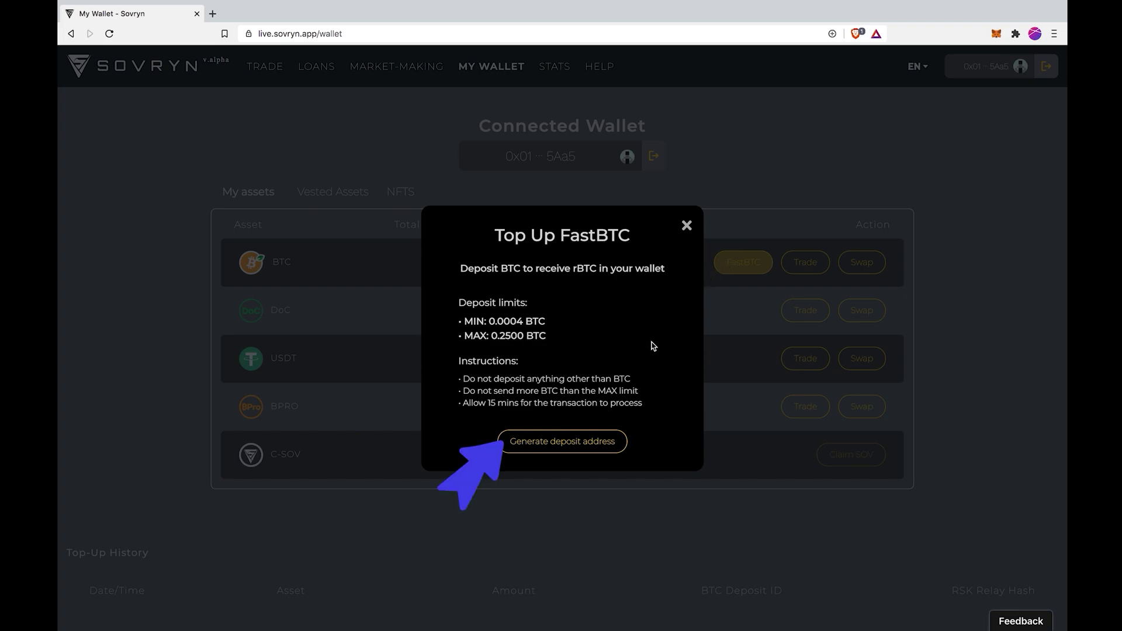
left_click(576, 441)
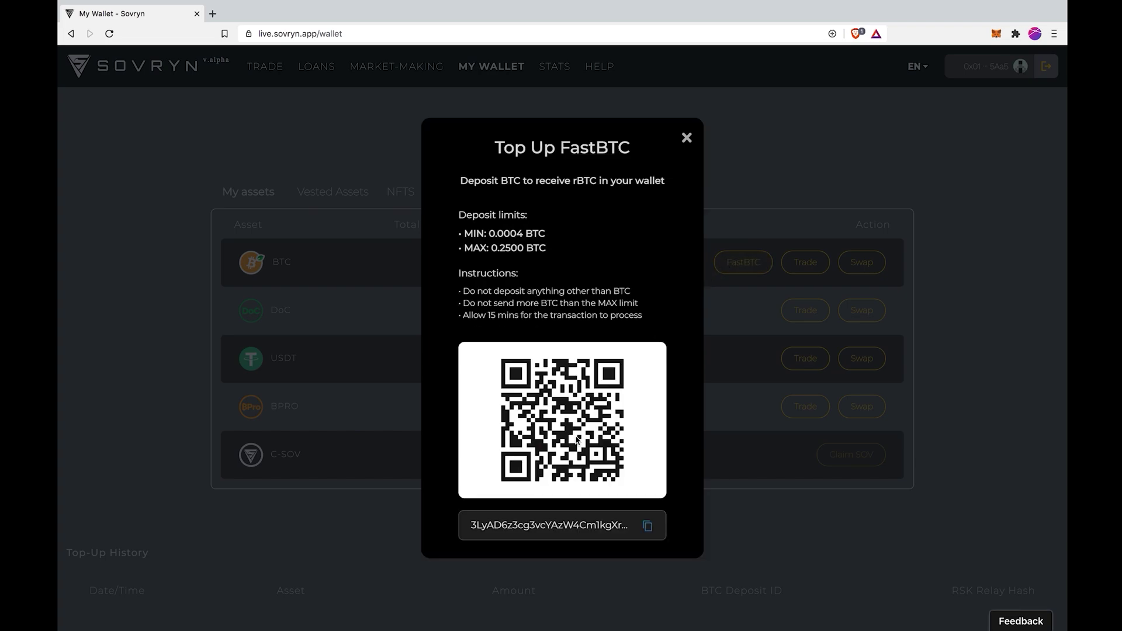
left_click(576, 529)
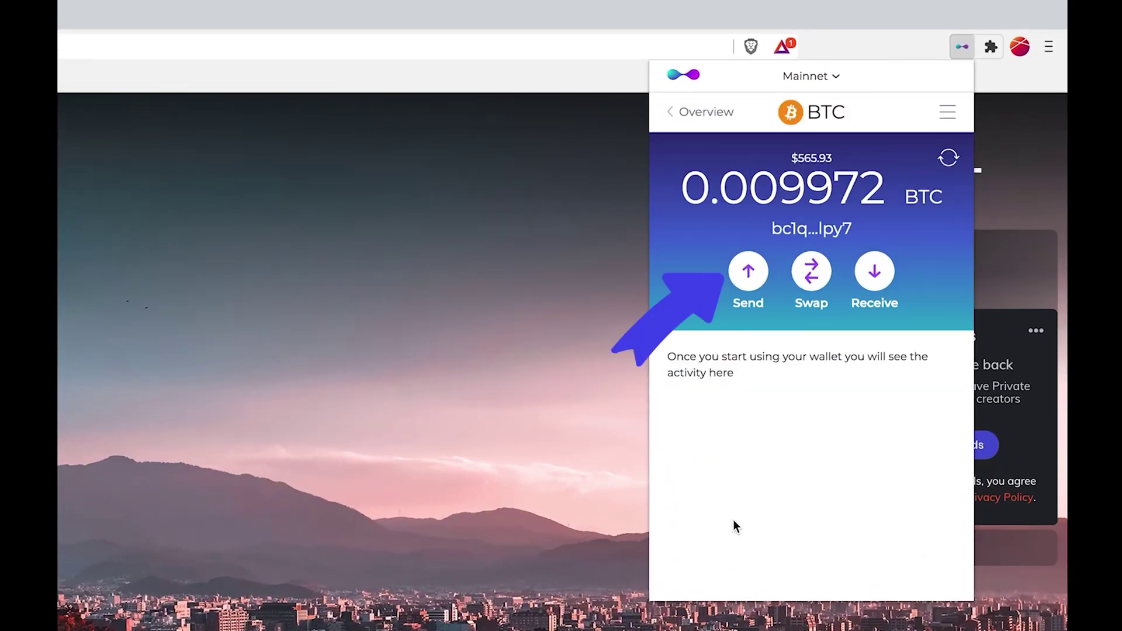
Step: Send the maximum 0.009839 BTC from Liquality to the pasted FastBTC deposit address
left_click(746, 269)
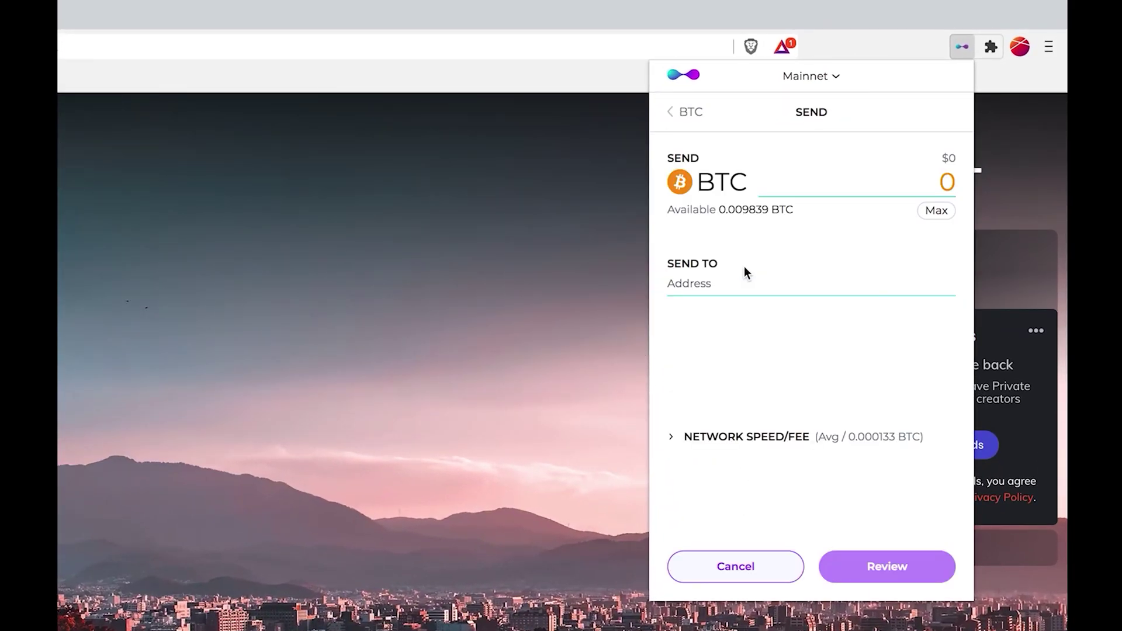
left_click(730, 281)
key("ctrl+v")
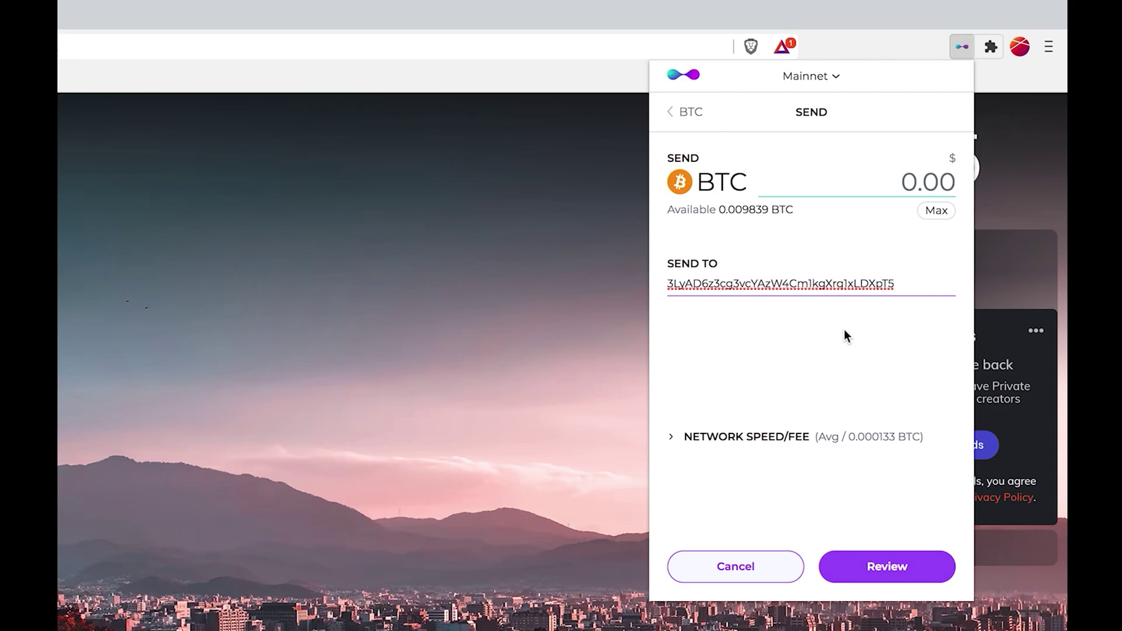
left_click(927, 183)
left_click(933, 215)
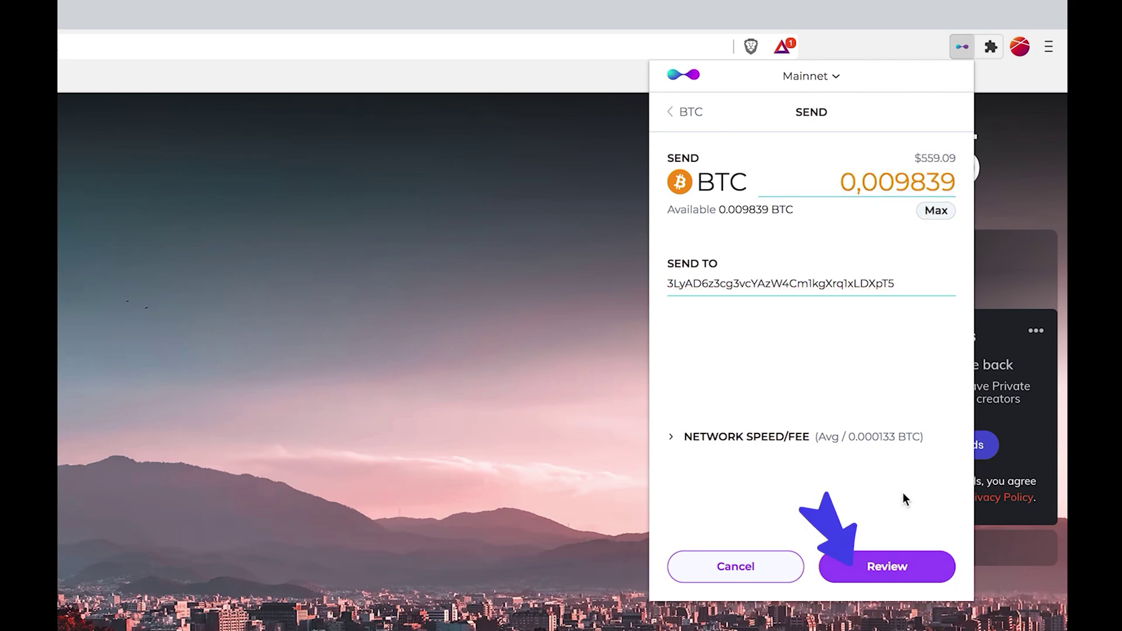
left_click(878, 563)
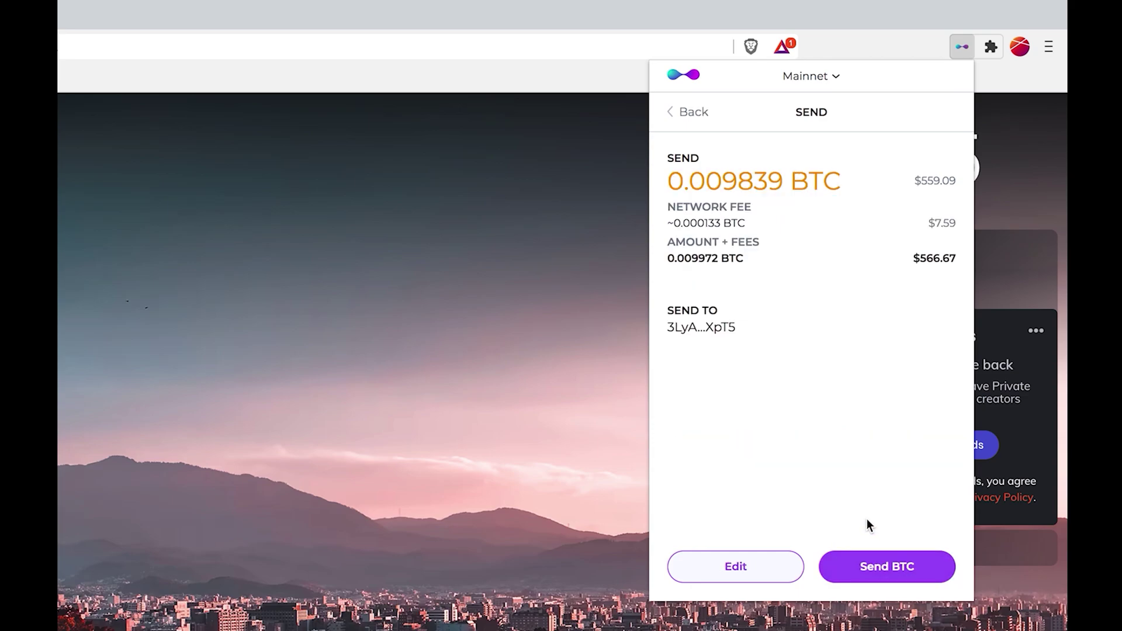
left_click(865, 563)
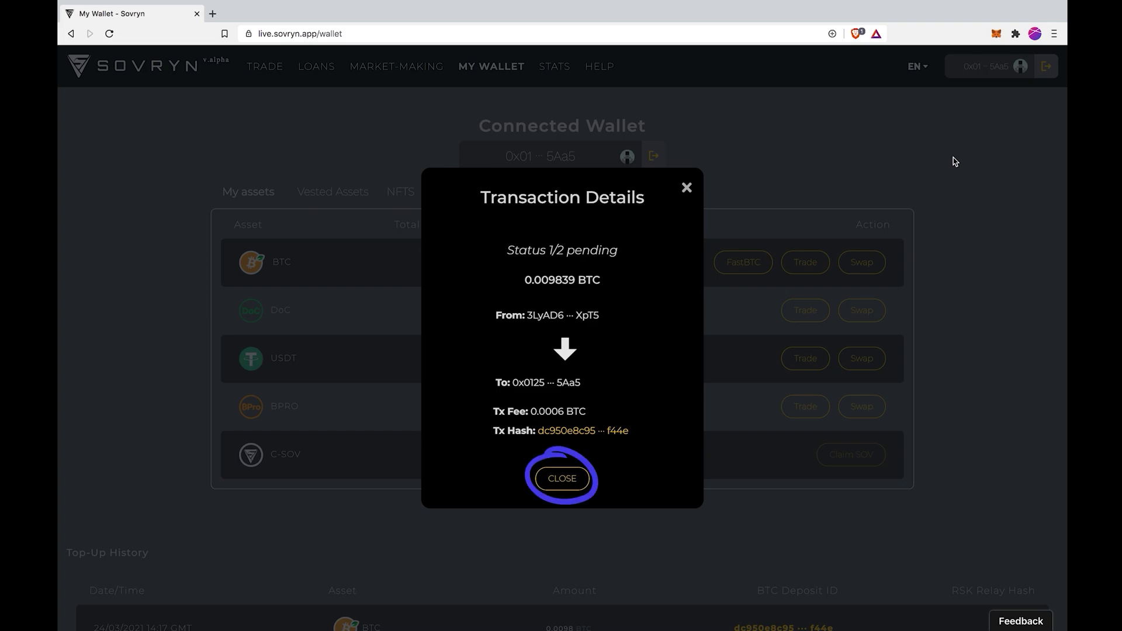
Step: Close the Transaction Details modal and wait for the 0.0098 BTC balance to appear
left_click(563, 478)
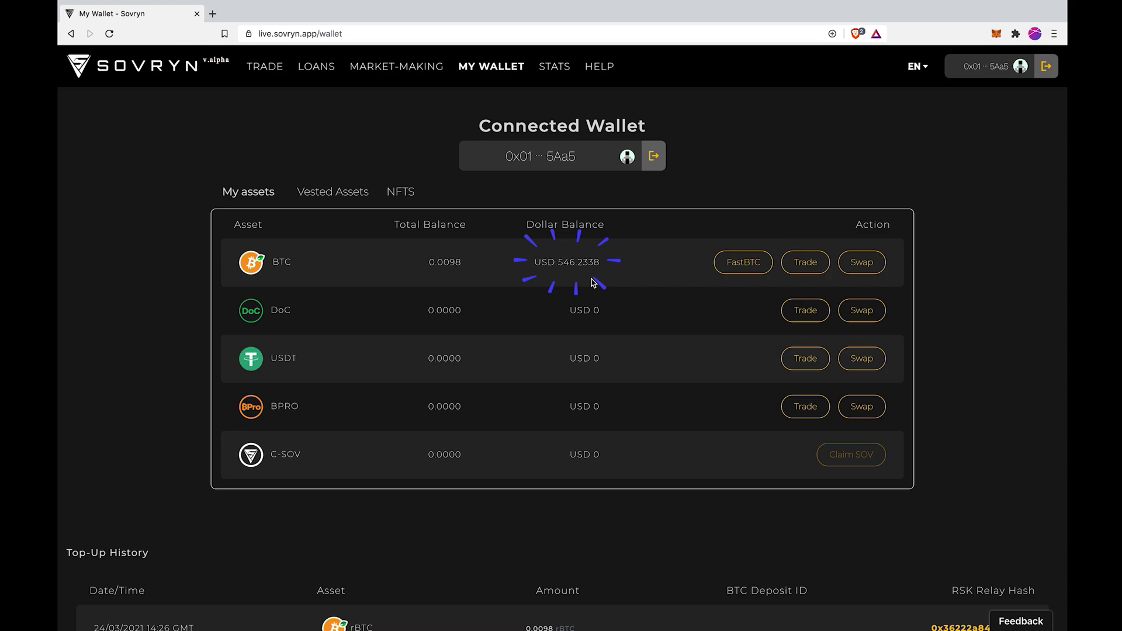
scroll(592, 283, "down", 4)
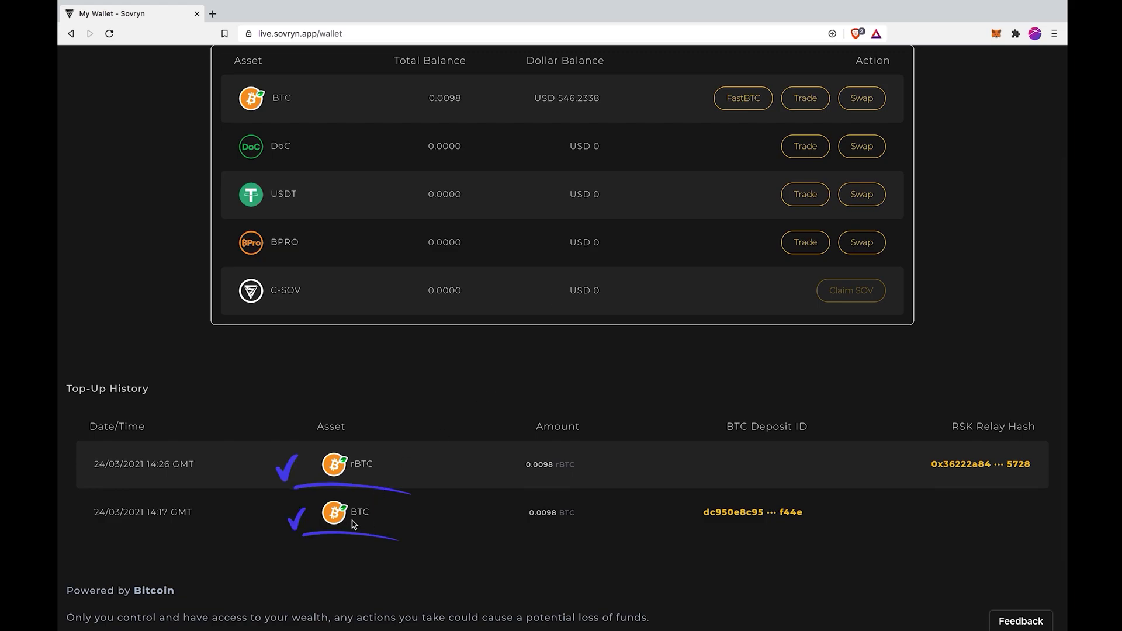
scroll(353, 480, "up", 4)
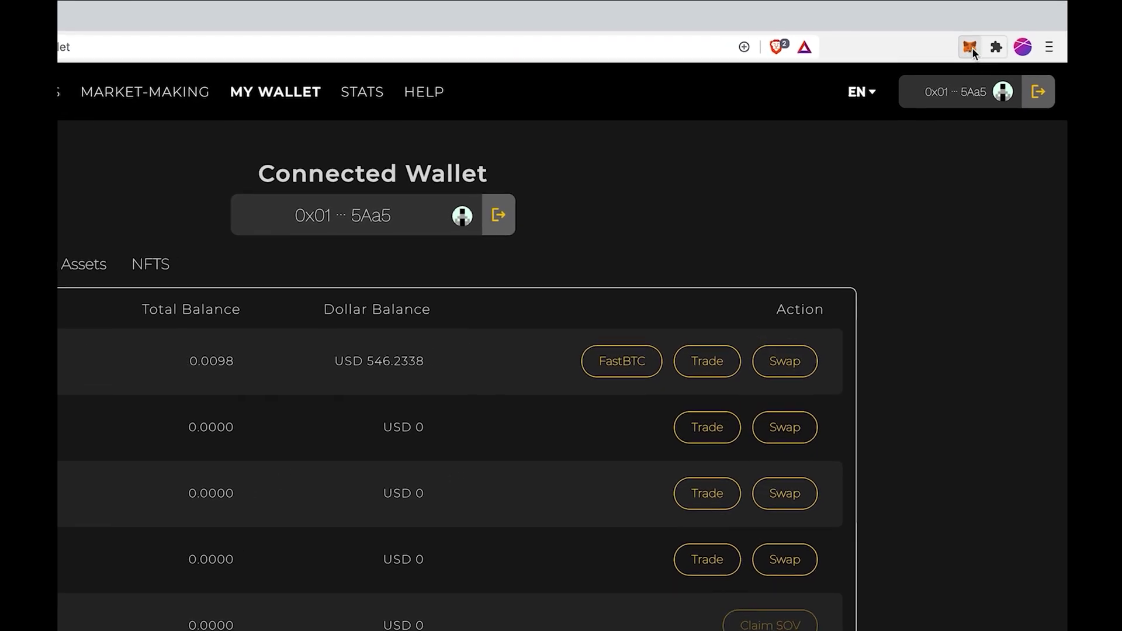
Step: Open MetaMask to see the 0.0098 RBTC balance on RSK Mainnet
left_click(969, 49)
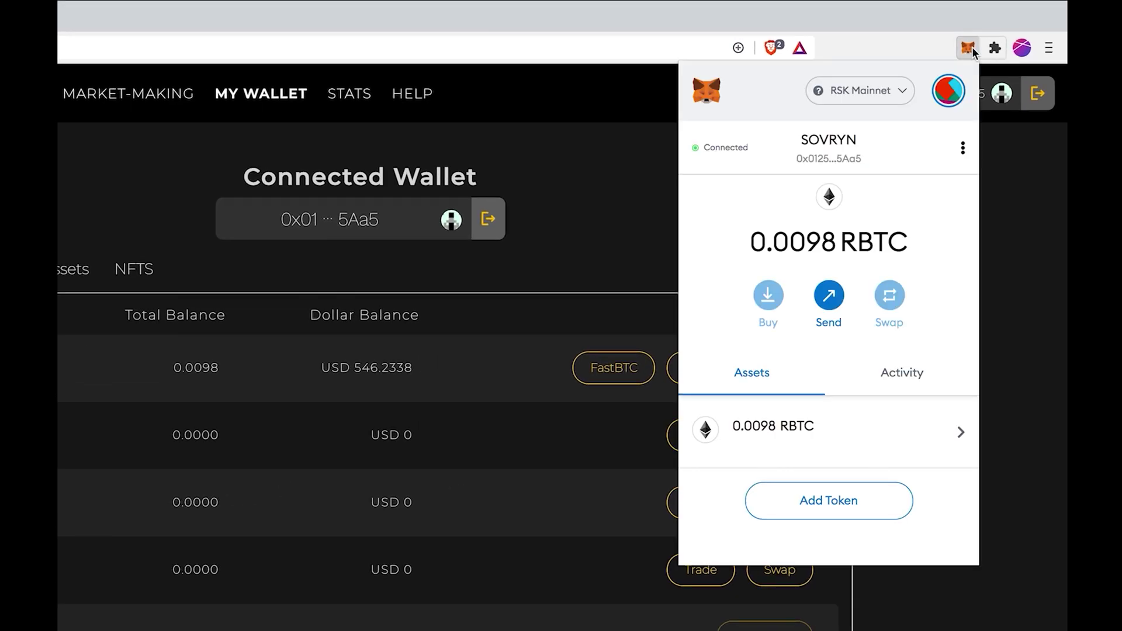